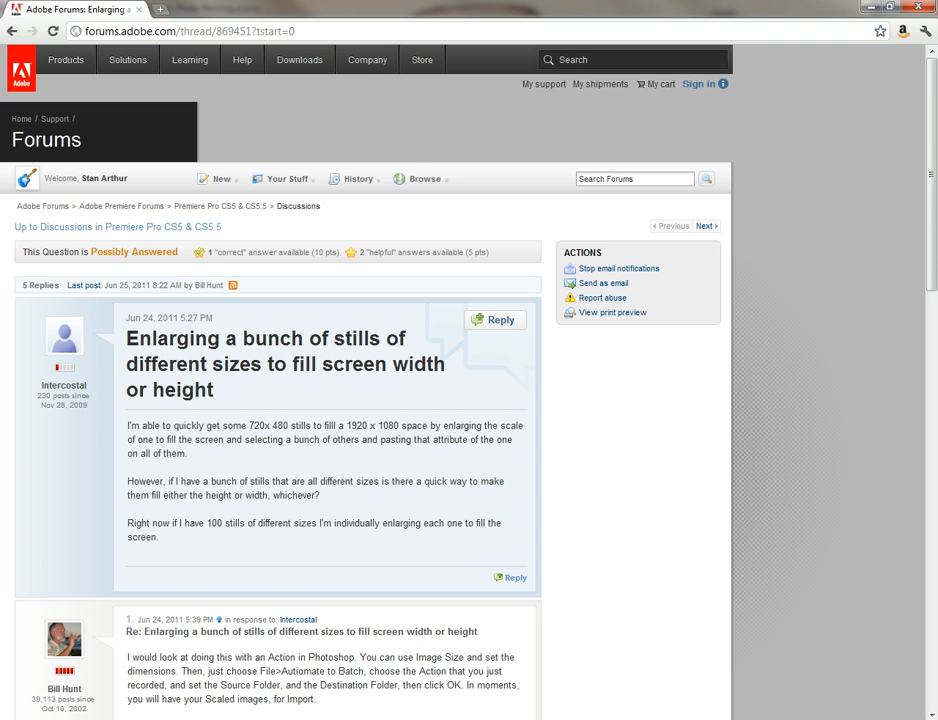
- Switch to Premiere Pro, examine the General preferences for the Default scale to frame size option, and close the dialog
click(470, 718)
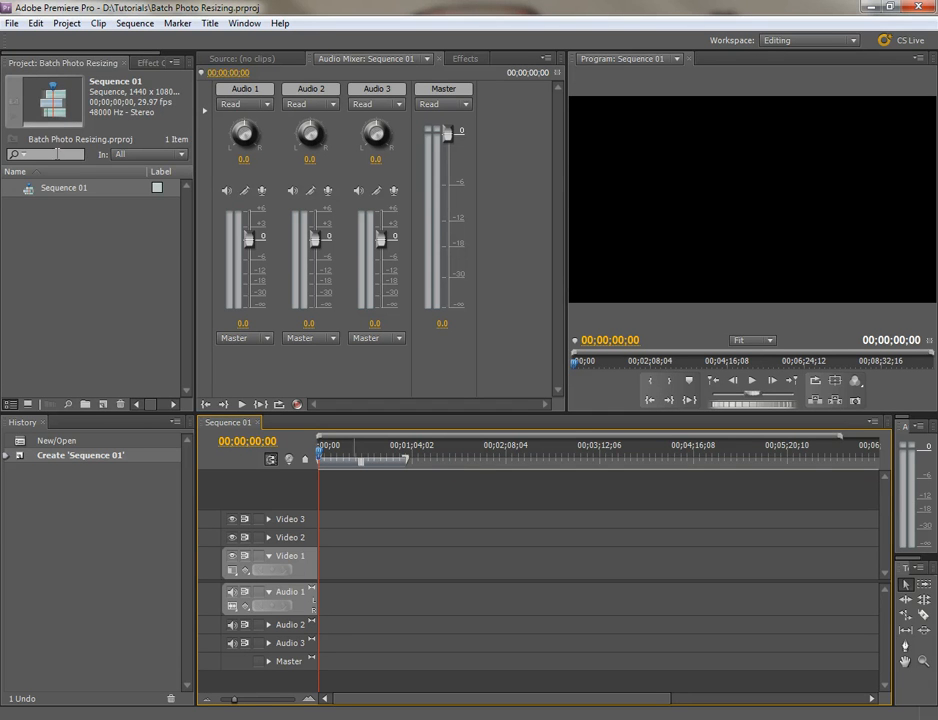
click(36, 22)
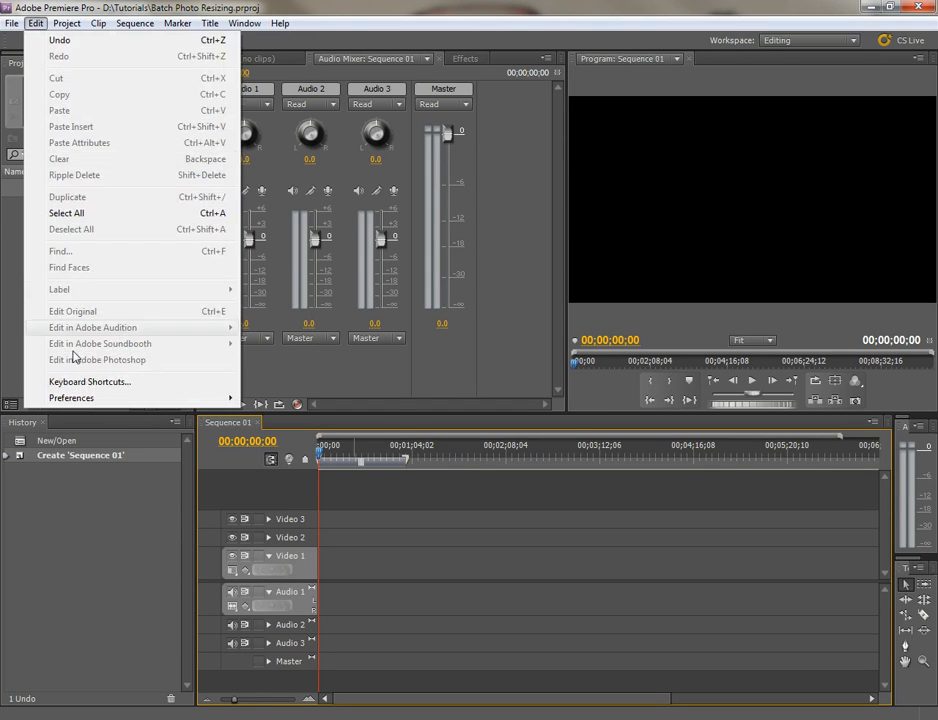
mouse_move(60, 398)
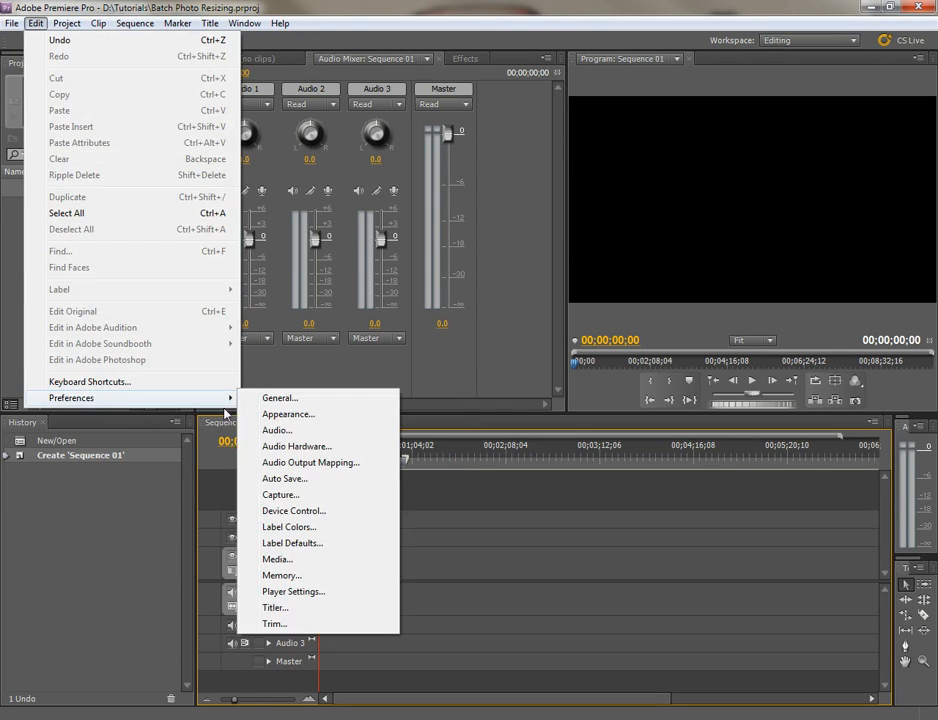
click(284, 406)
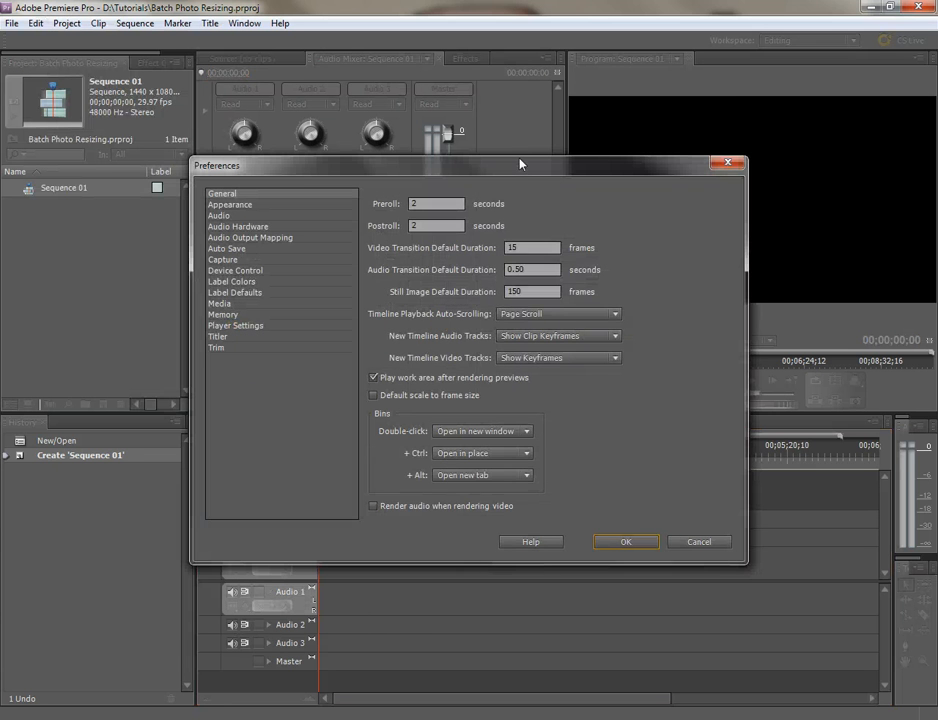
drag(520, 164, 488, 194)
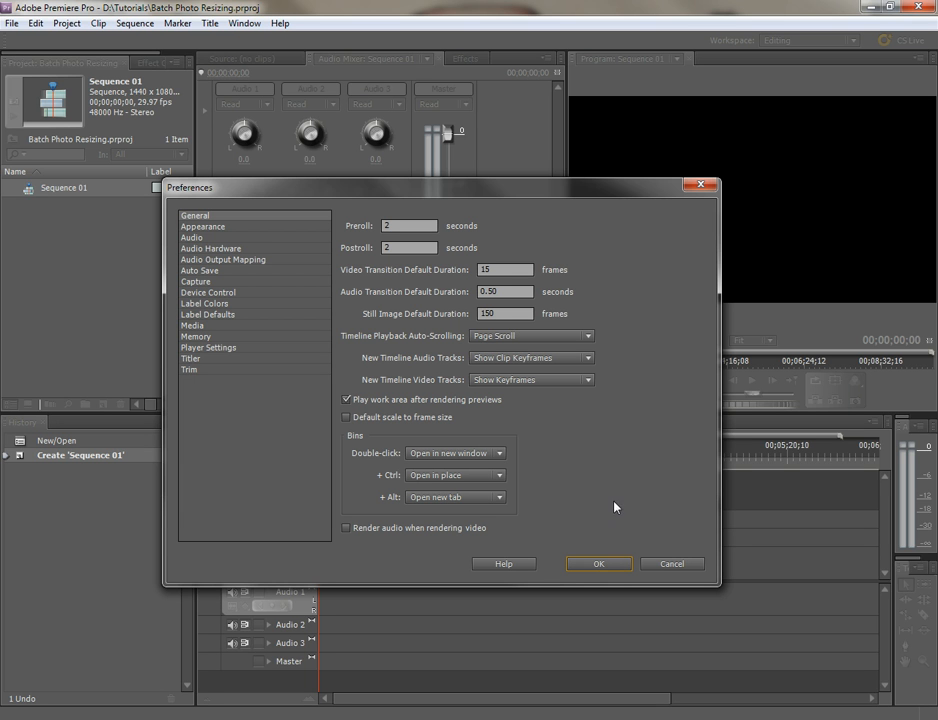
click(612, 564)
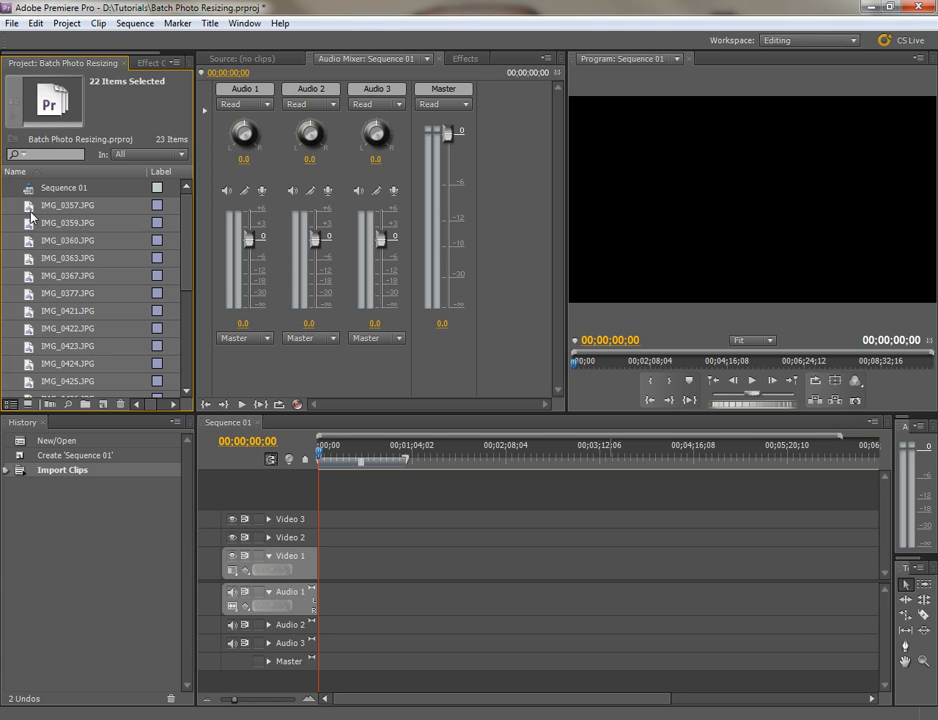
- Place the 22 selected photos on the Video 1 track at the start of Sequence 01
drag(52, 338, 351, 580)
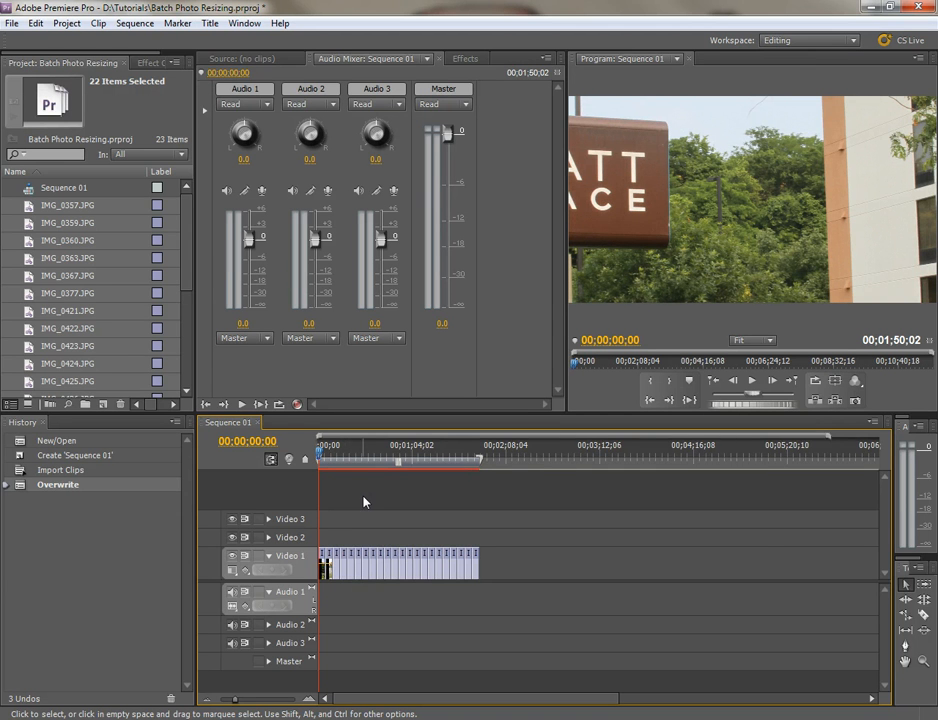
key(backslash)
drag(349, 456, 297, 488)
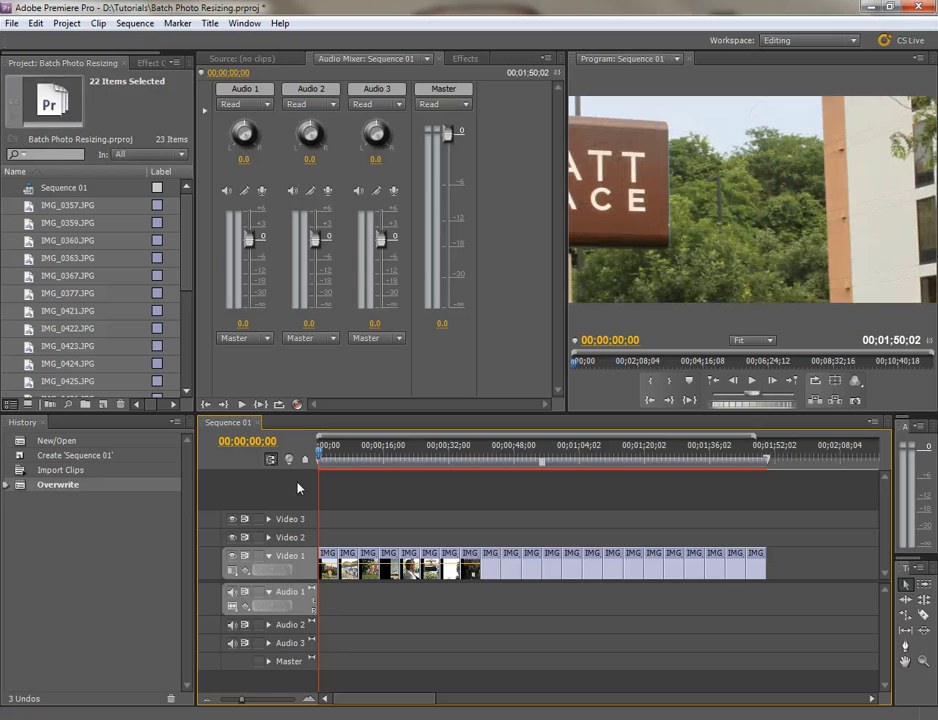
key(equal)
key(equal)
key(equal)
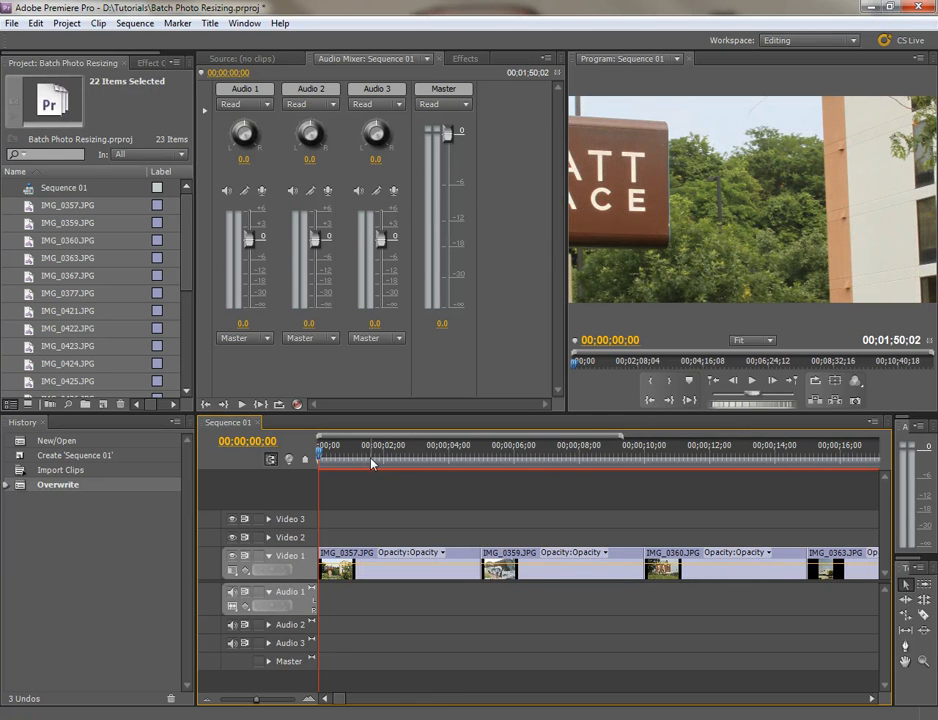
- Select all photo clips on Video 1 from the start of the sequence and apply Scale to Frame Size
drag(366, 461, 718, 479)
key(Home)
key(a)
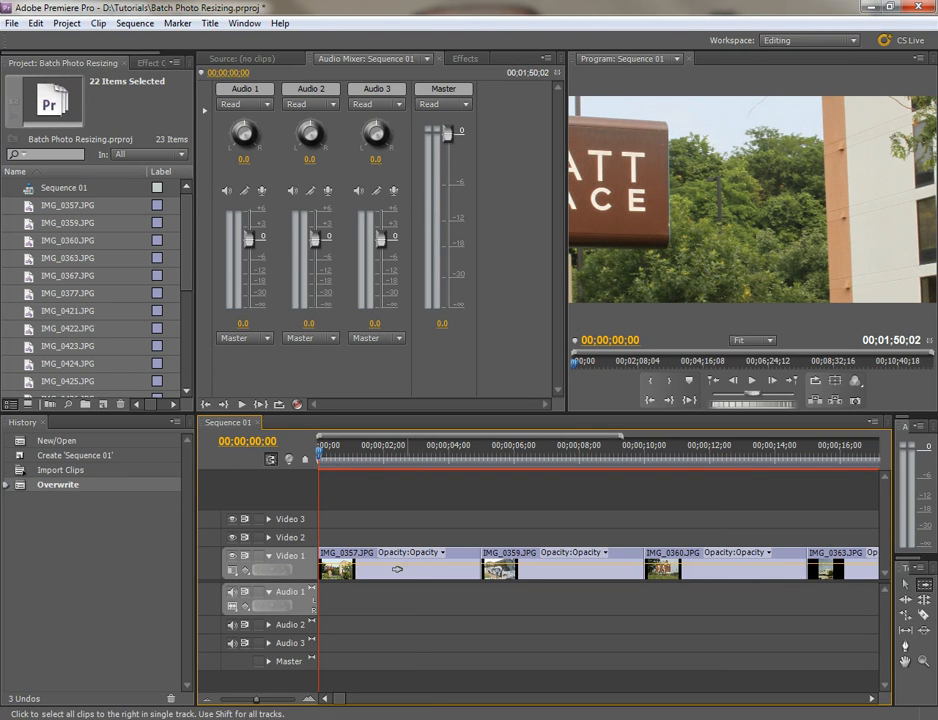
click(386, 569)
right_click(414, 568)
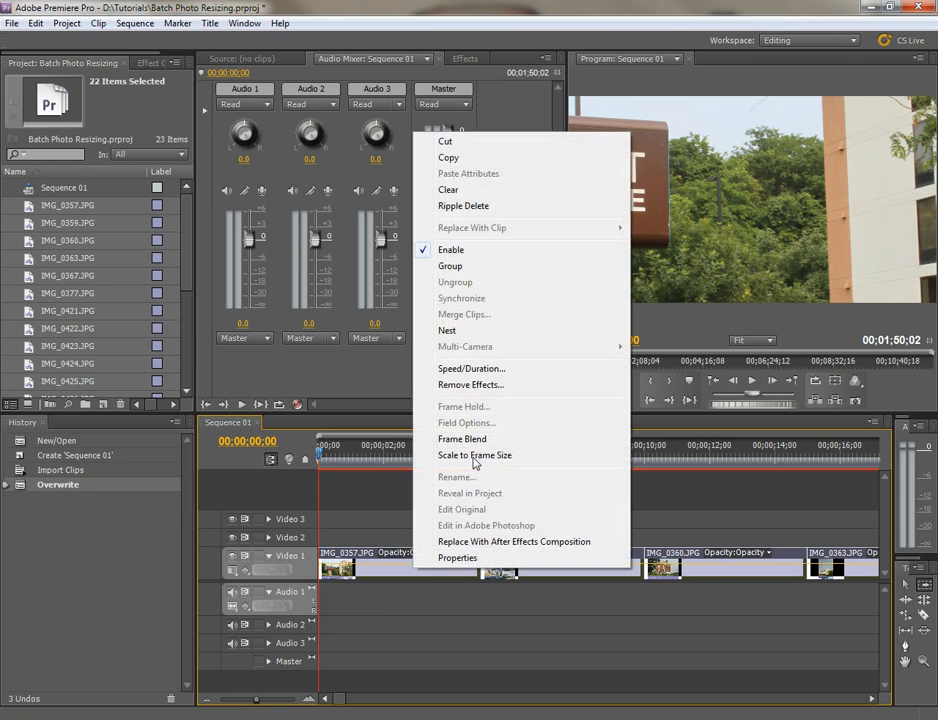
click(473, 456)
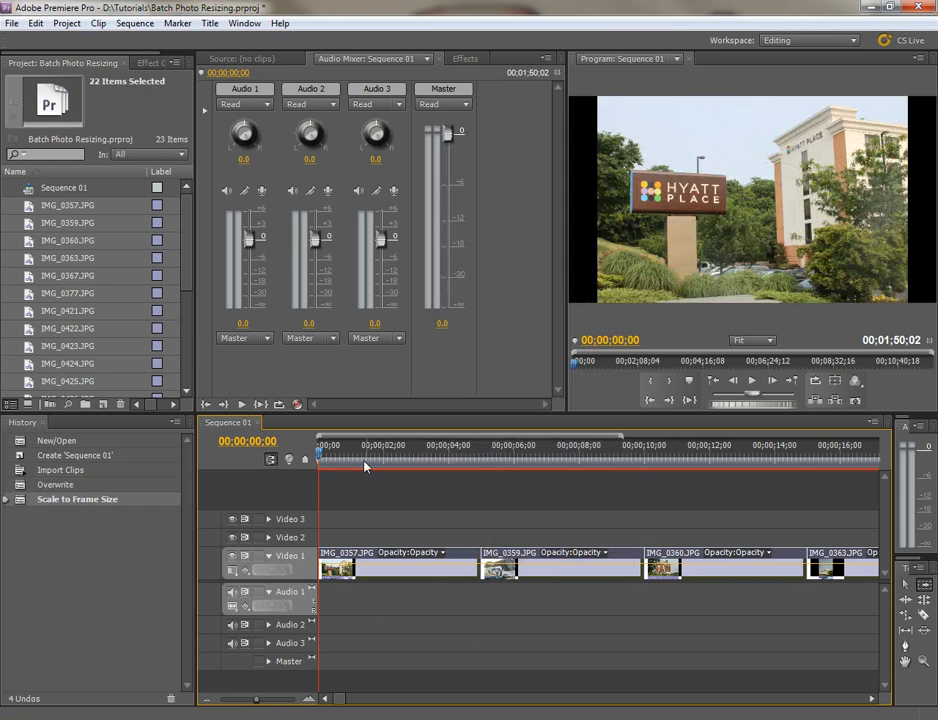
- Scrub through the sequence to check how the scaled photos fit the frame, and deselect the clips
drag(337, 456, 847, 516)
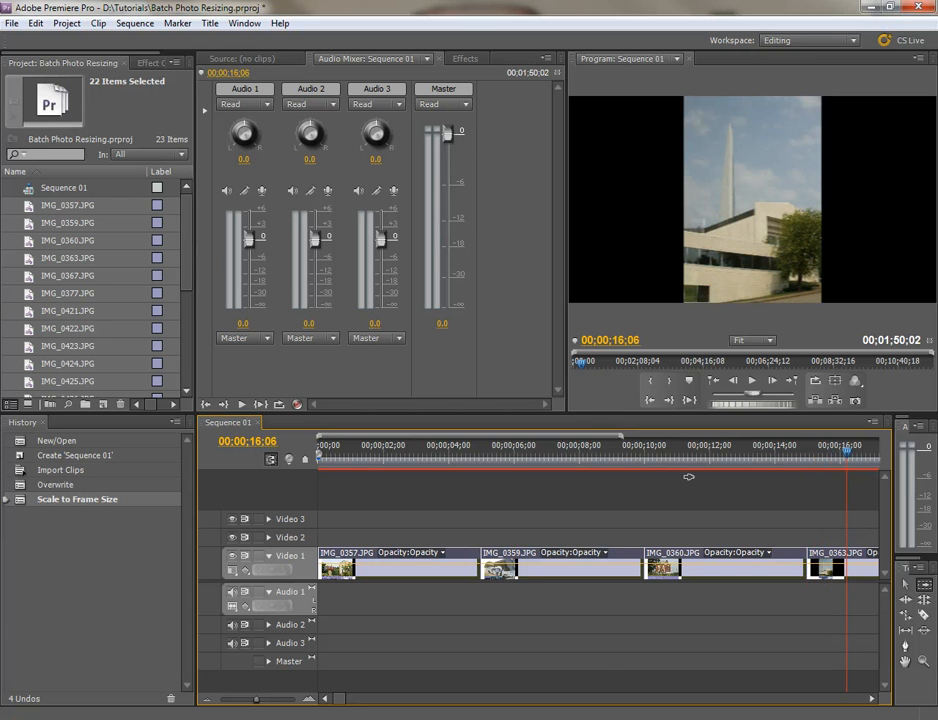
click(609, 444)
drag(610, 437, 617, 437)
drag(419, 461, 525, 490)
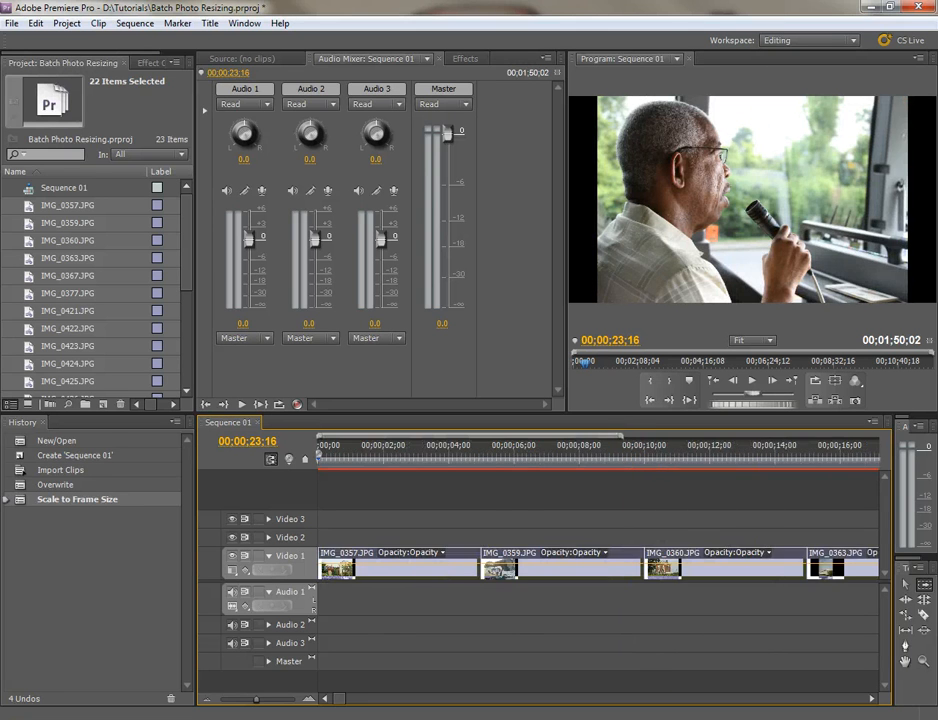
key(a)
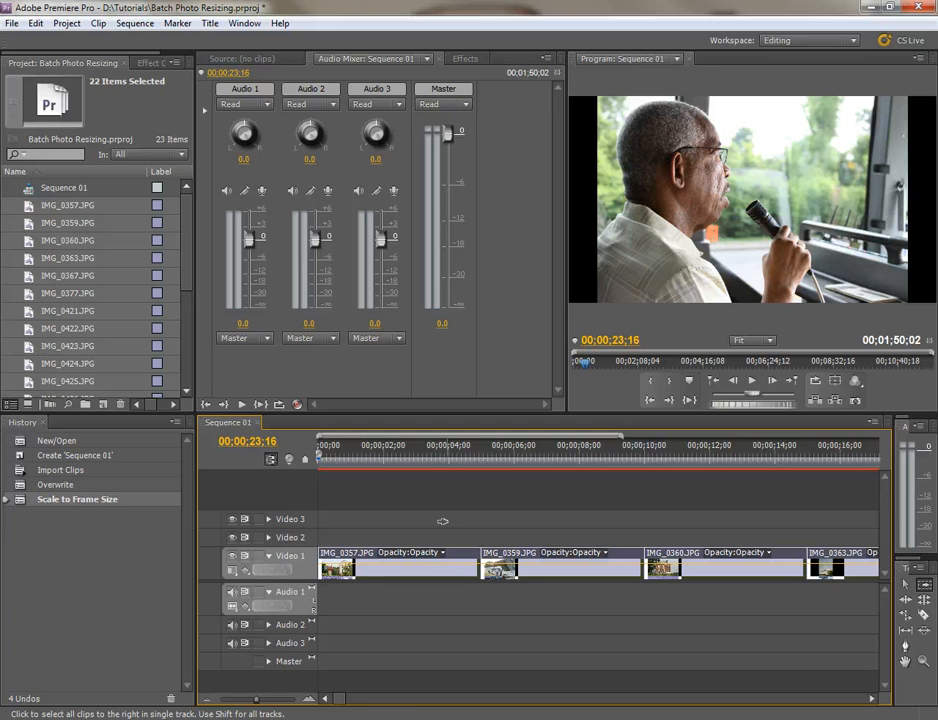
key(v)
click(428, 456)
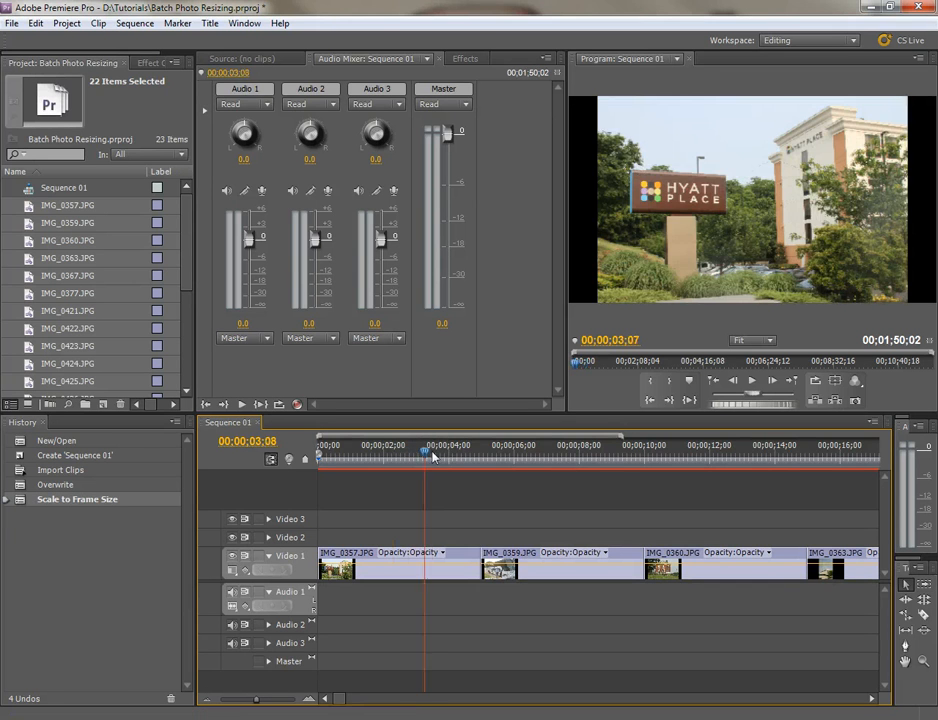
drag(432, 456, 724, 503)
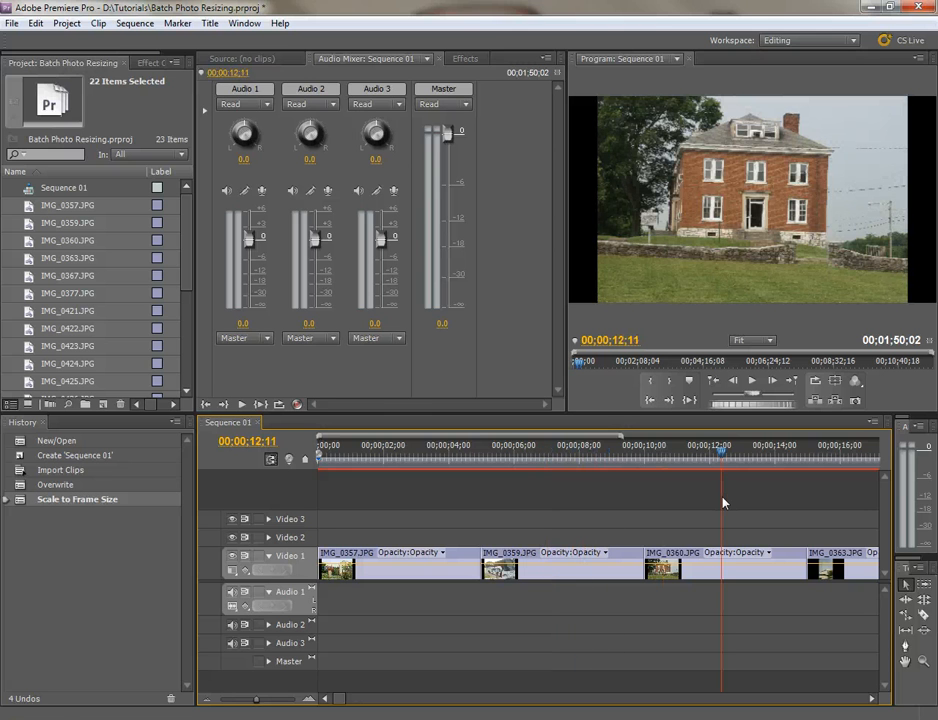
key(Left)
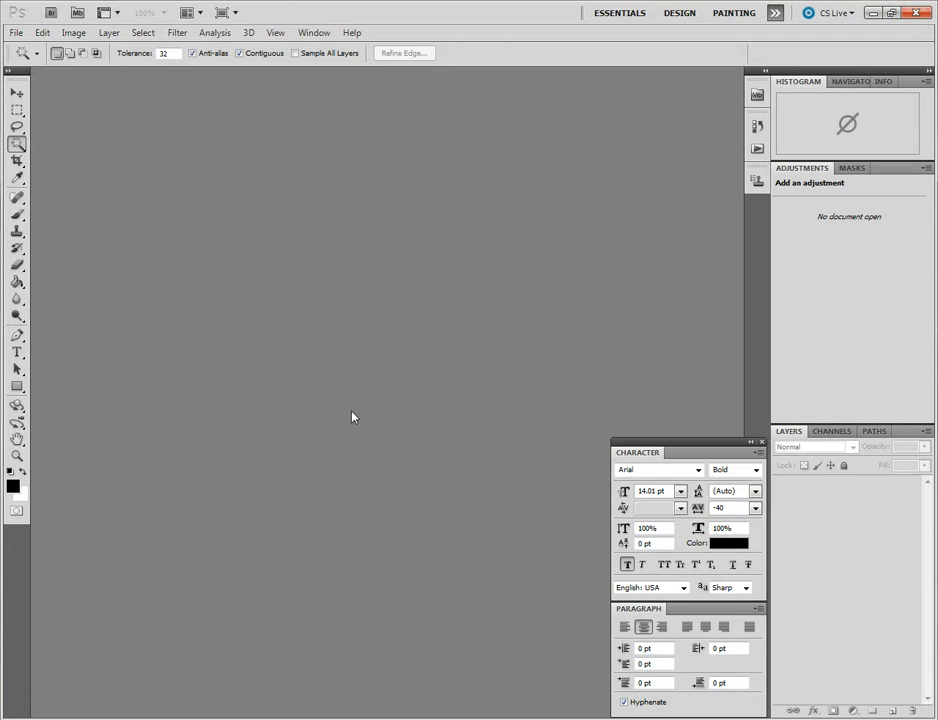
click(16, 32)
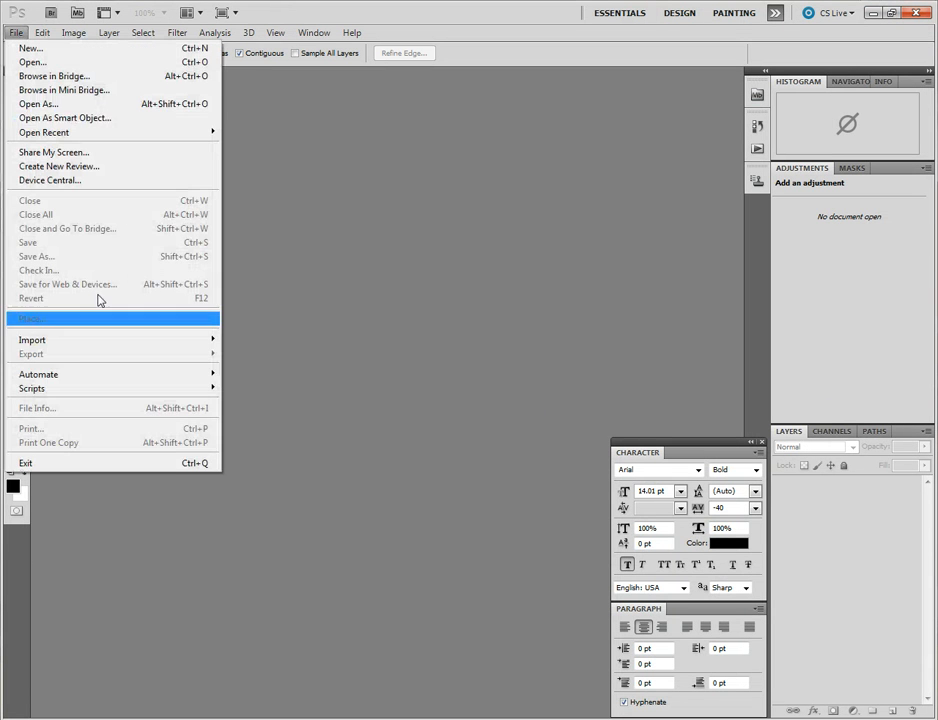
mouse_move(38, 388)
click(240, 388)
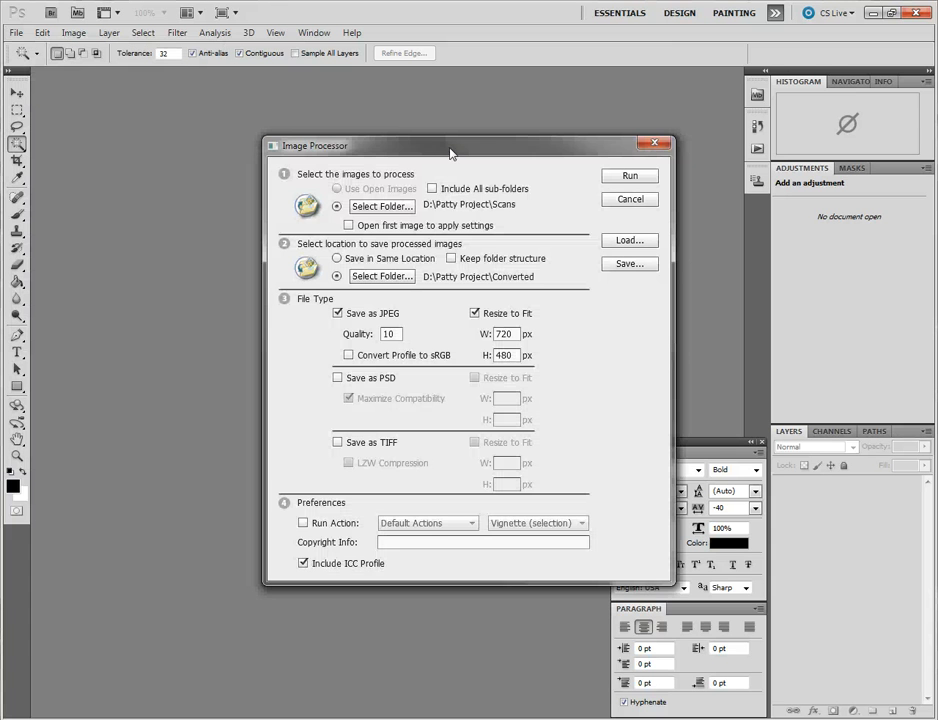
drag(450, 153, 227, 104)
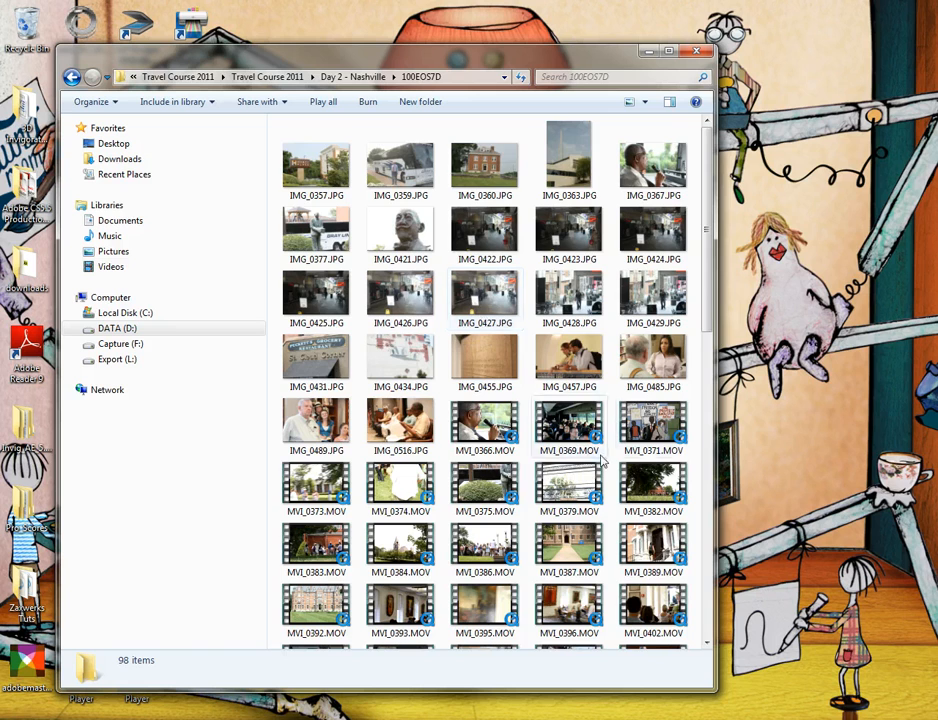
- In Windows Explorer, create two new folders named pre and post inside the 100EOS7D folder
drag(706, 290, 744, 100)
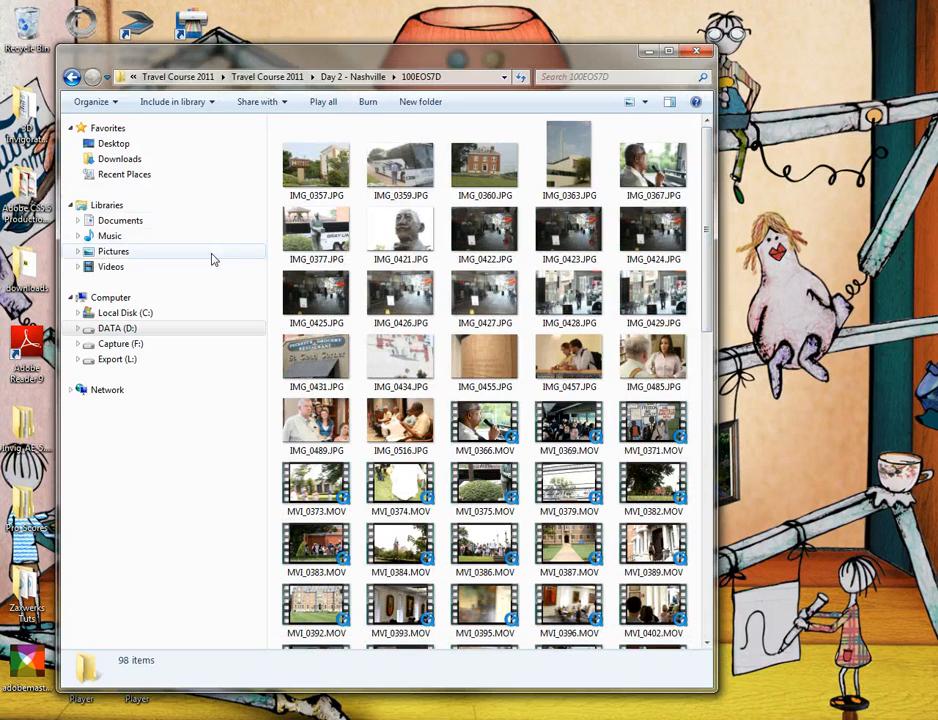
click(420, 102)
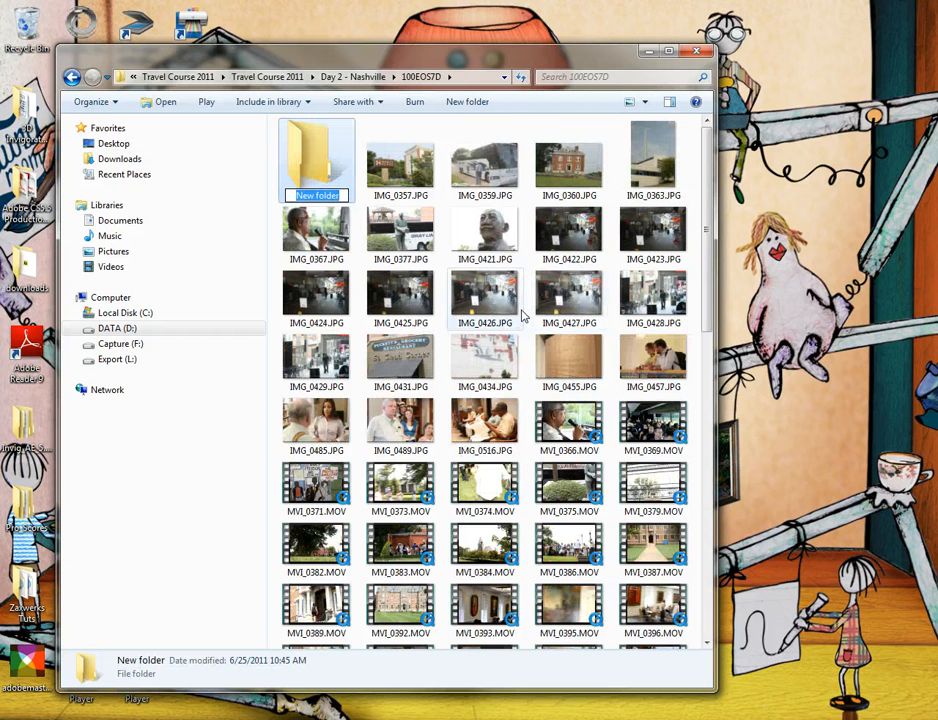
text(pre)
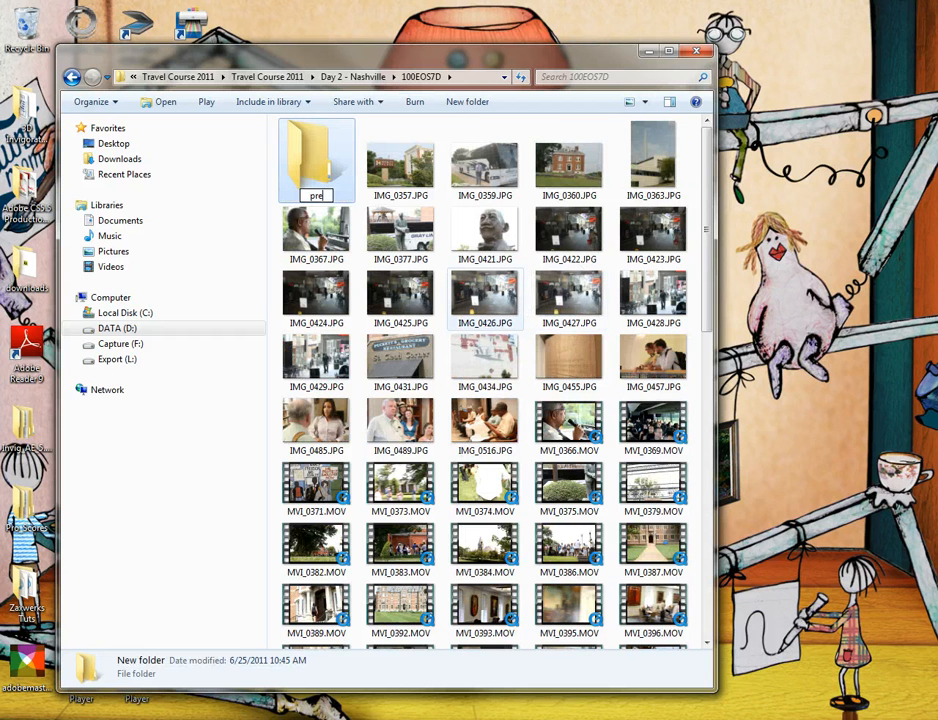
key(Return)
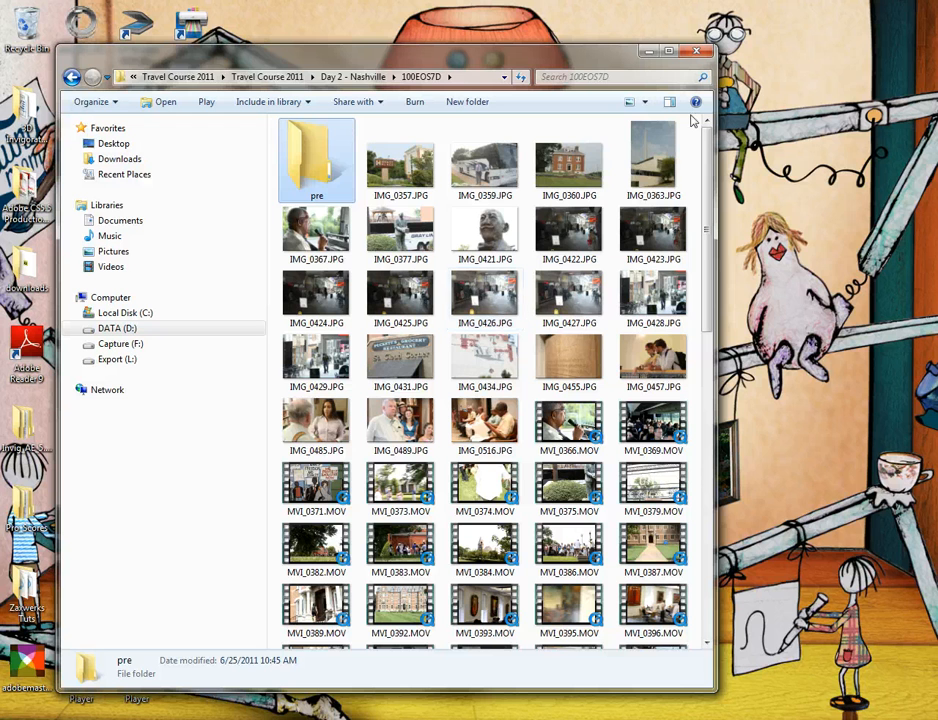
click(467, 102)
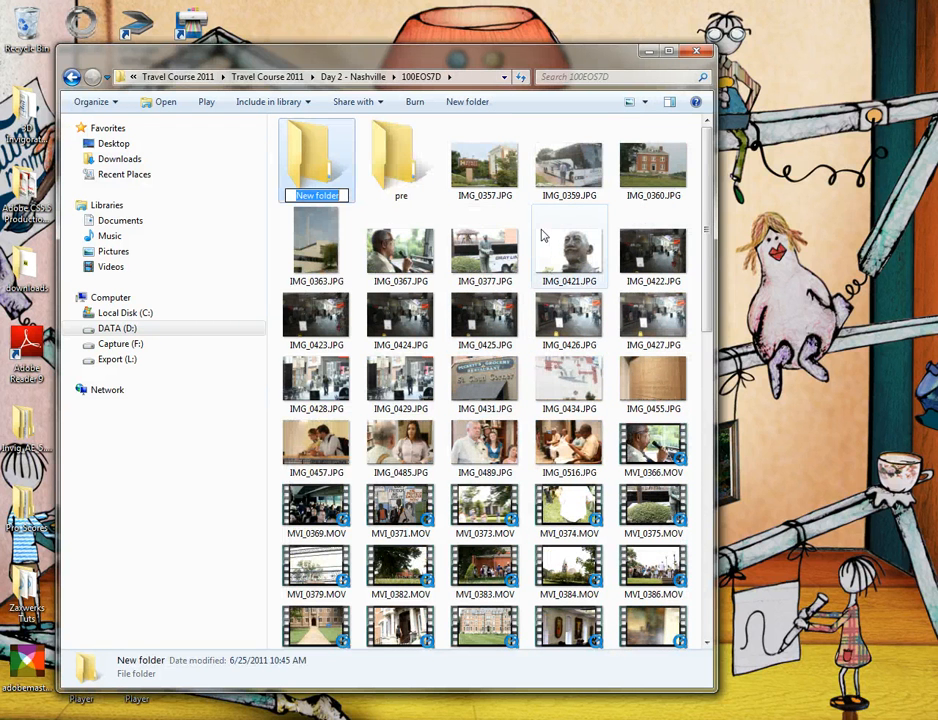
text(post)
key(Return)
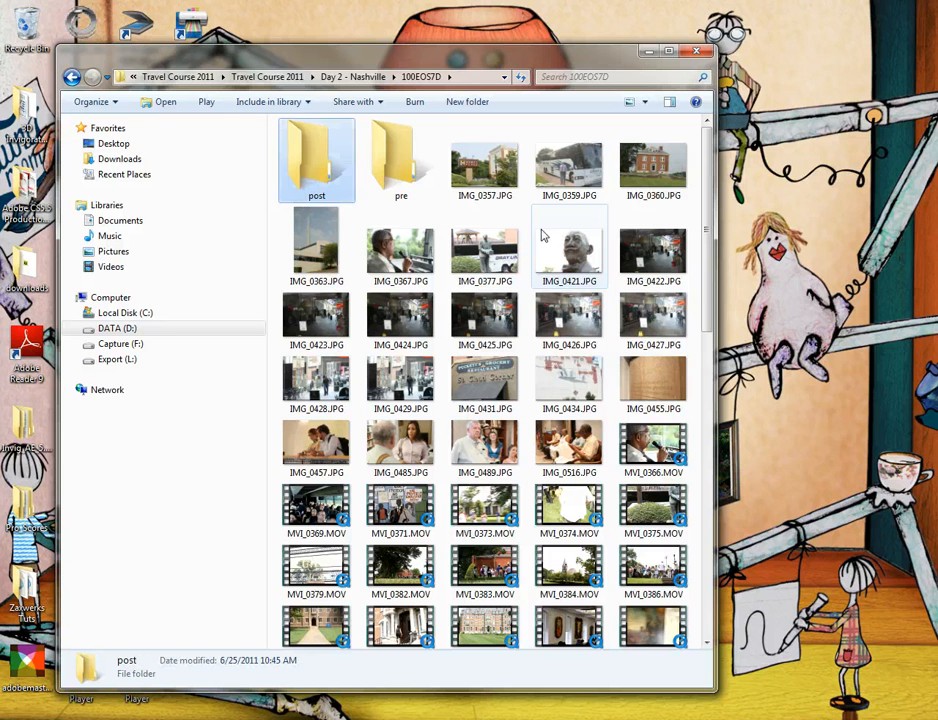
- Move the photos from IMG_0357.JPG through IMG_0516.JPG into the pre folder
key(Right)
key(Right)
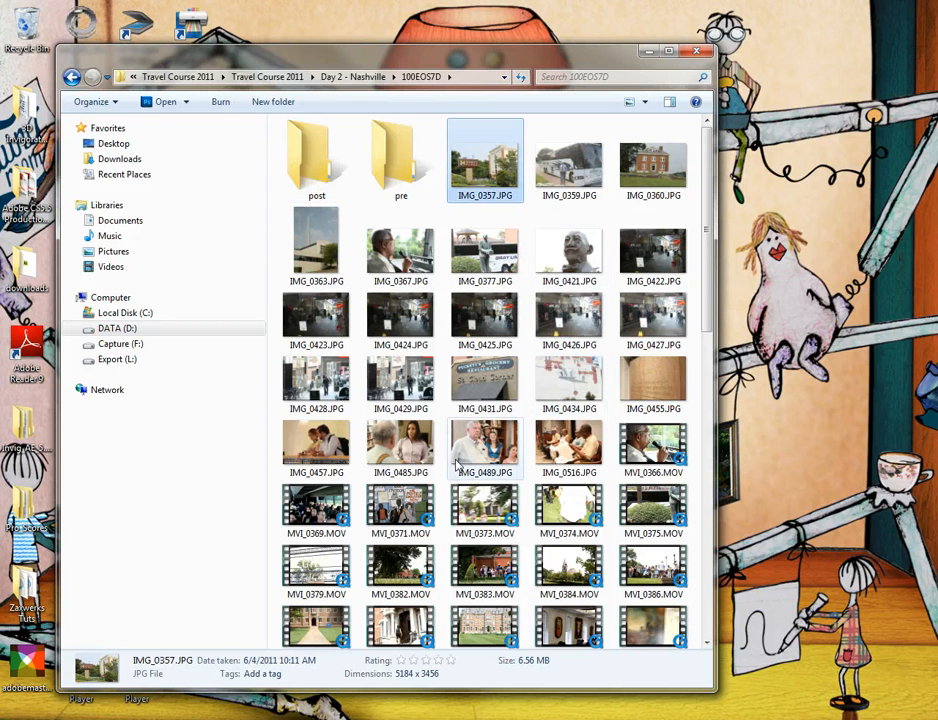
shift+click(574, 461)
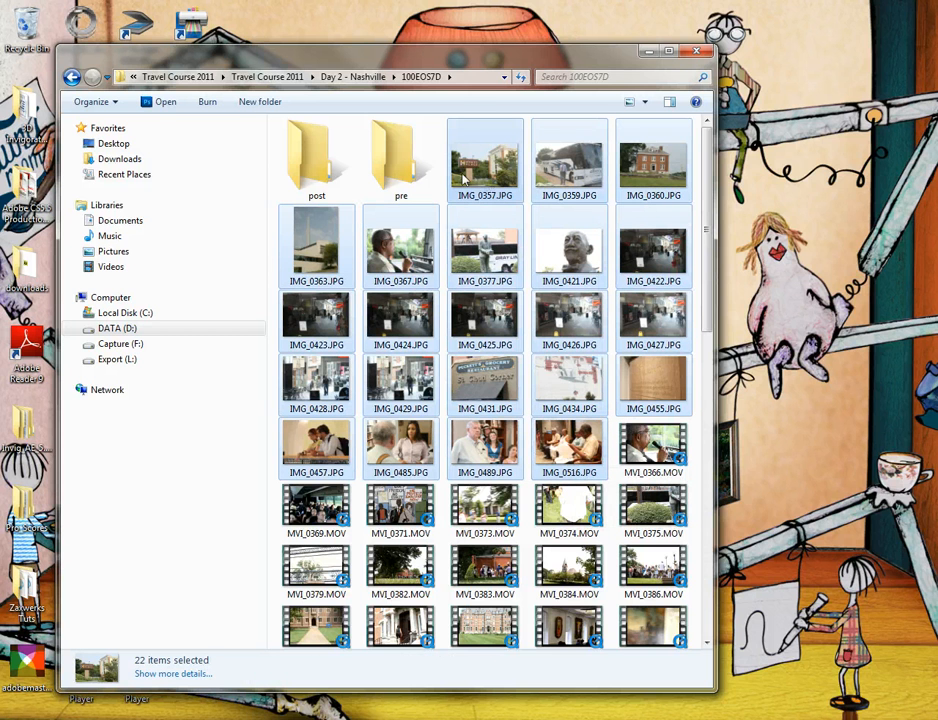
drag(462, 175, 406, 176)
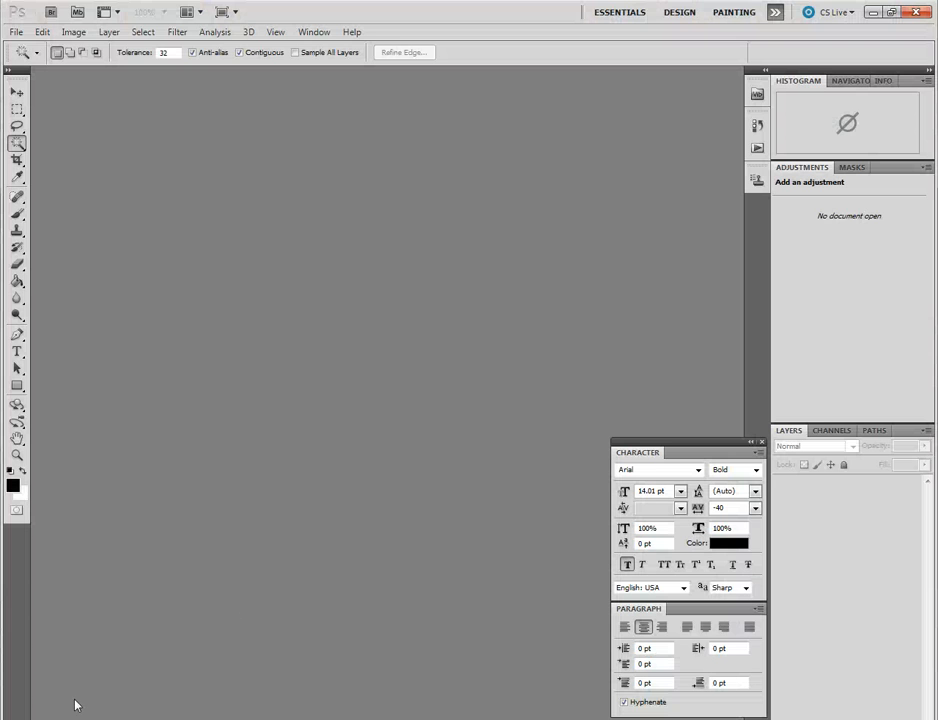
- Switch to Photoshop and open the Image Processor script
click(16, 32)
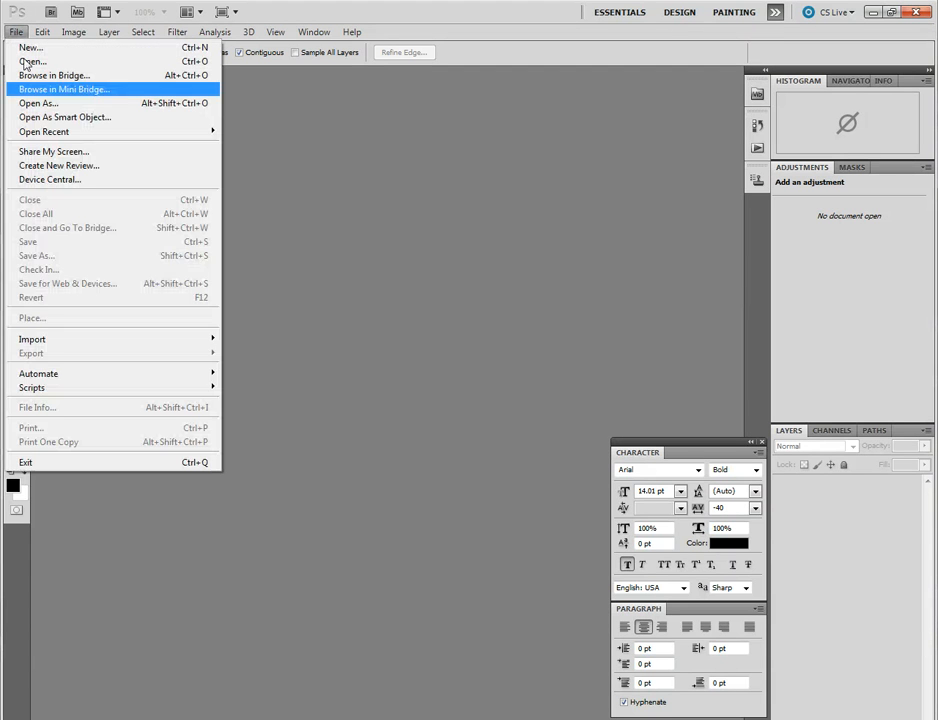
mouse_move(60, 387)
click(331, 388)
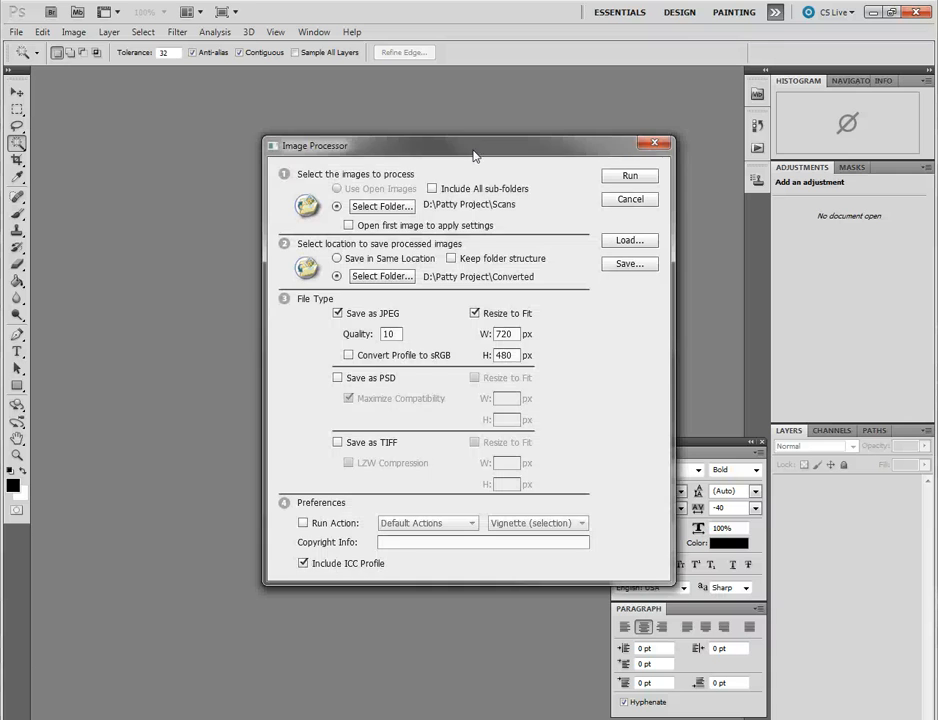
drag(474, 150, 277, 119)
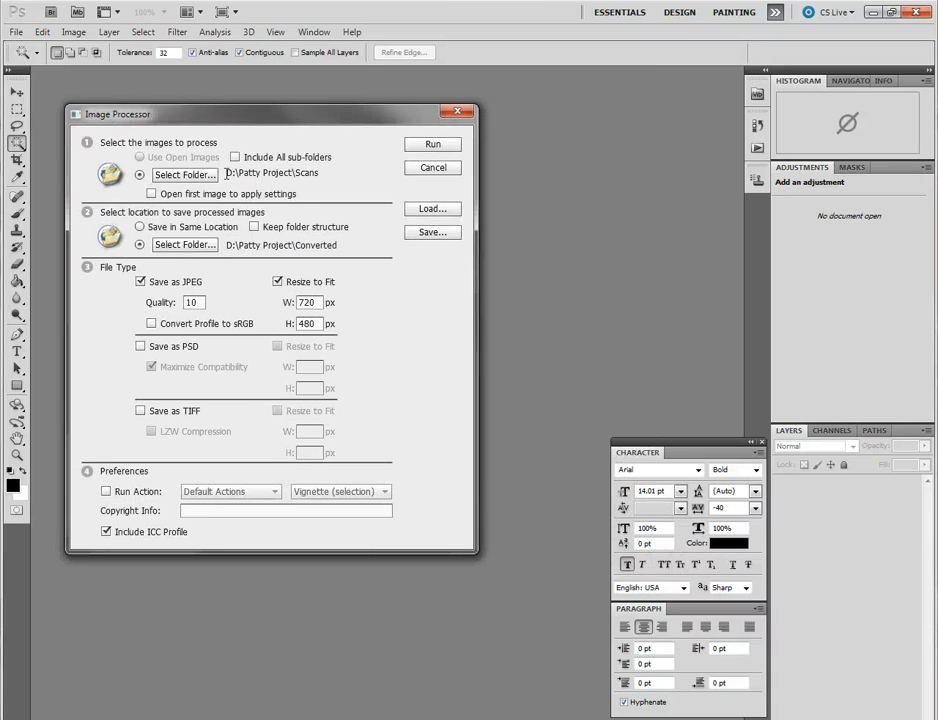